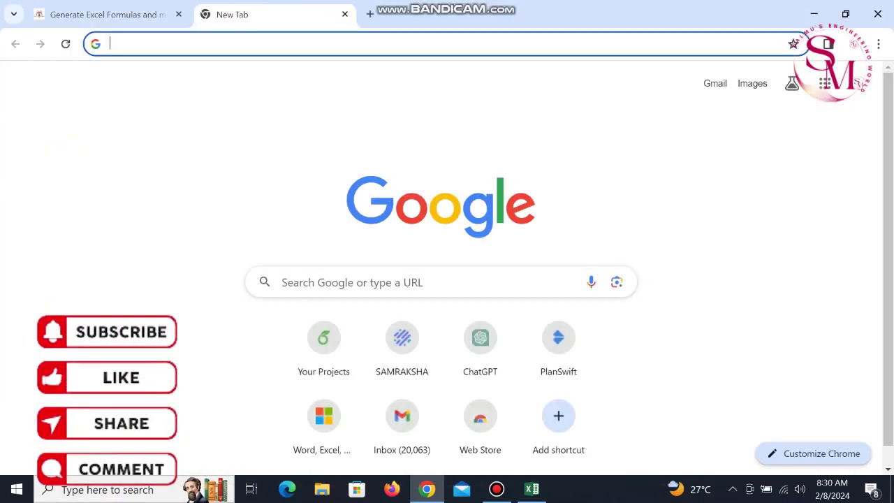
# Step: Start a new ChatGPT chat and send the TestMarkList VBA code marking scores above 200 Passed/Failed
pyautogui.click(480, 341)
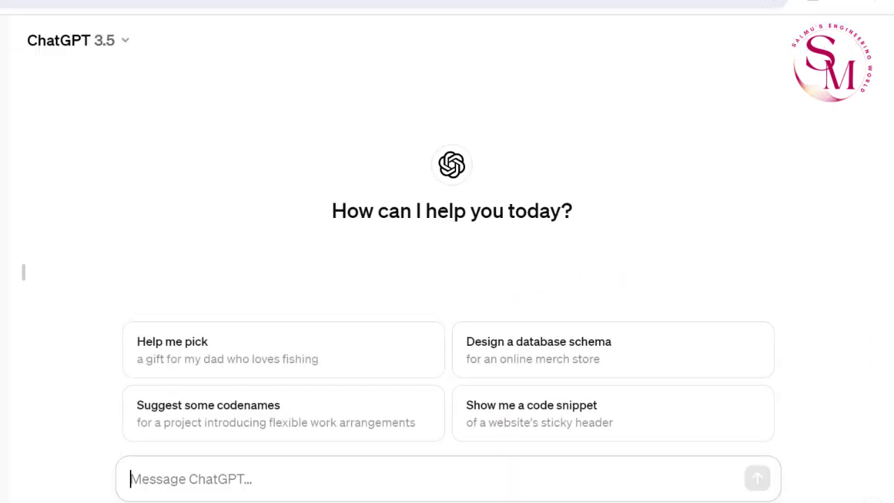
pyautogui.hotkey('ctrl', 'v')
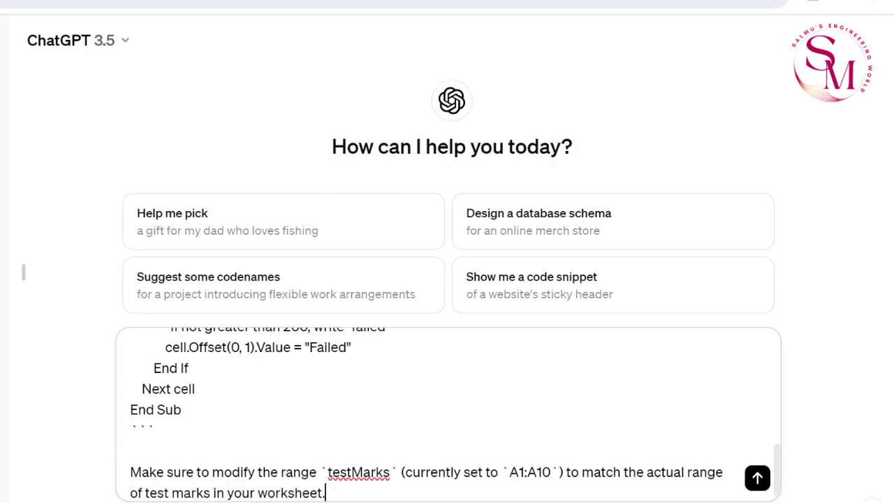
pyautogui.scroll(10, 448, 412)
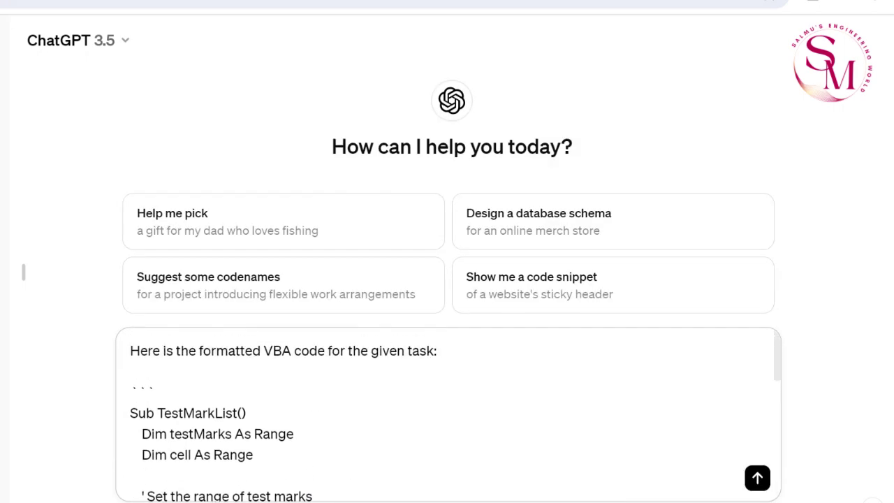
pyautogui.scroll(-5, 448, 412)
pyautogui.scroll(-5, 447, 412)
pyautogui.click(757, 478)
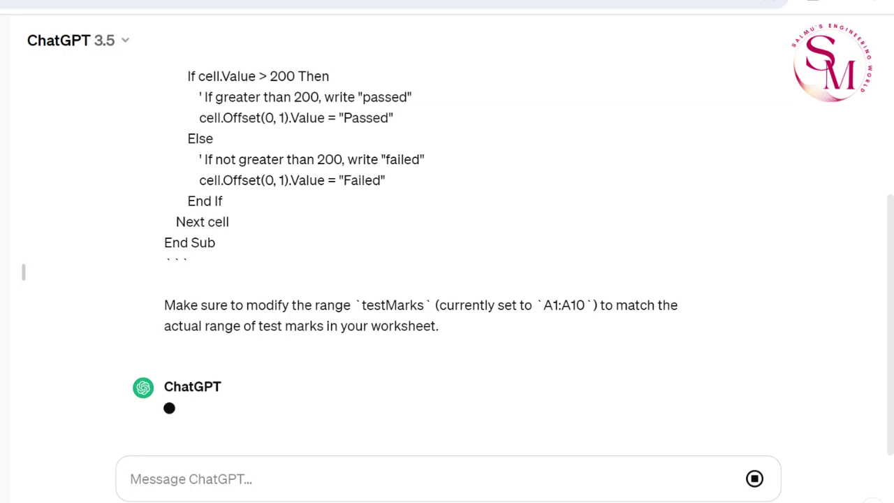
pyautogui.scroll(4, 447, 265)
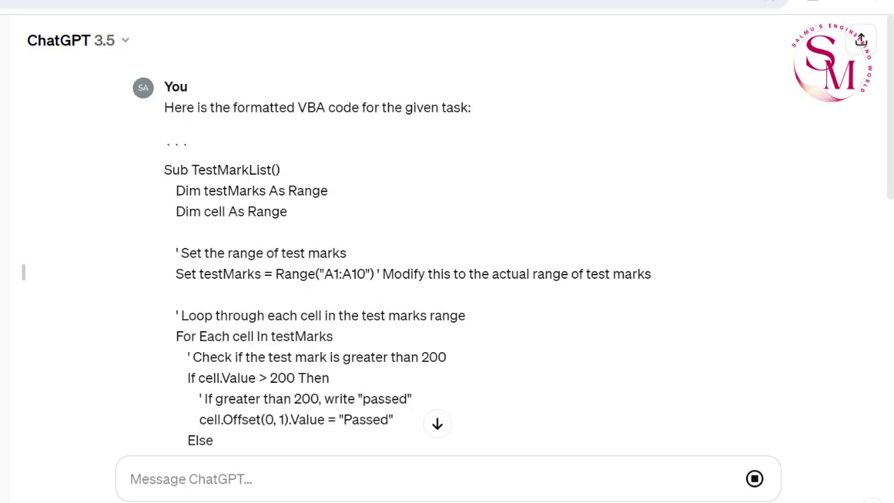
pyautogui.scroll(-4, 448, 265)
pyautogui.scroll(-10, 447, 266)
pyautogui.scroll(3, 447, 265)
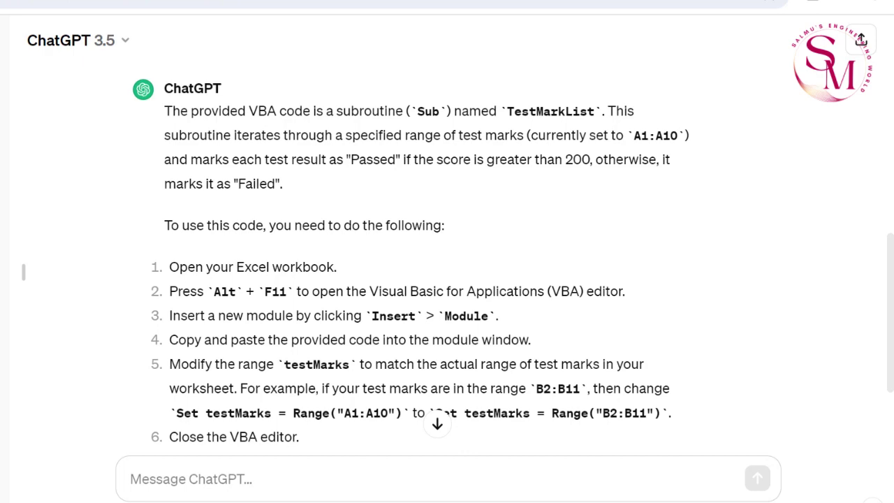
pyautogui.scroll(10, 447, 266)
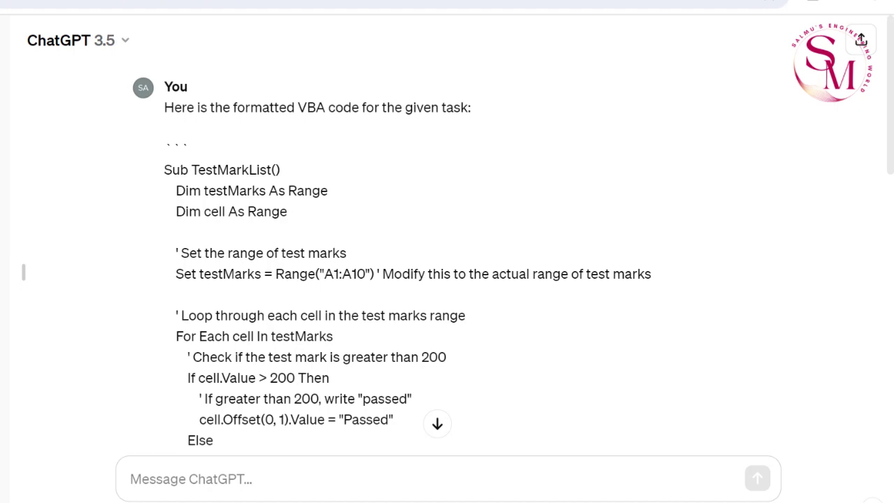
pyautogui.scroll(-4, 447, 266)
pyautogui.scroll(-2, 448, 265)
pyautogui.scroll(-1, 447, 266)
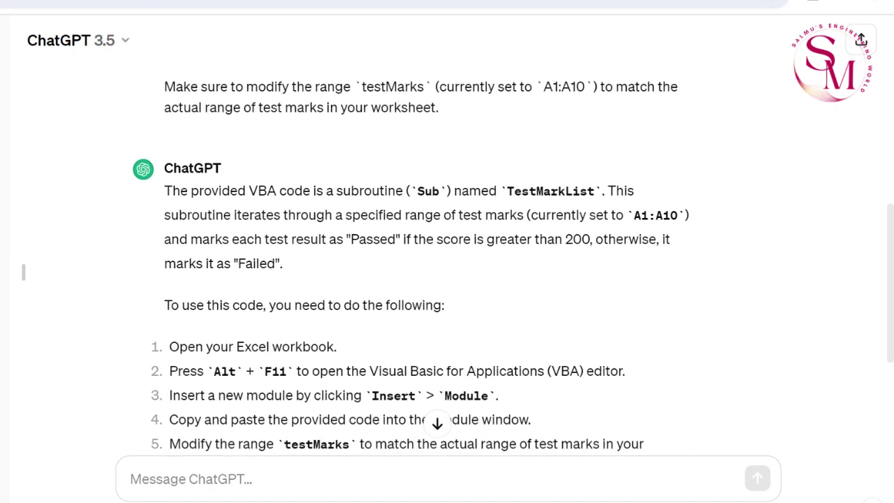
pyautogui.scroll(-1, 447, 265)
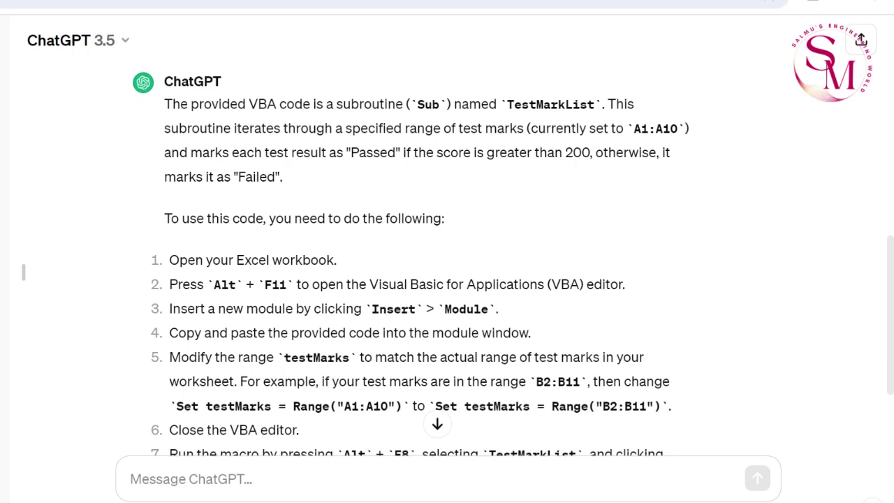
pyautogui.scroll(-1, 447, 266)
pyautogui.scroll(-1, 447, 266)
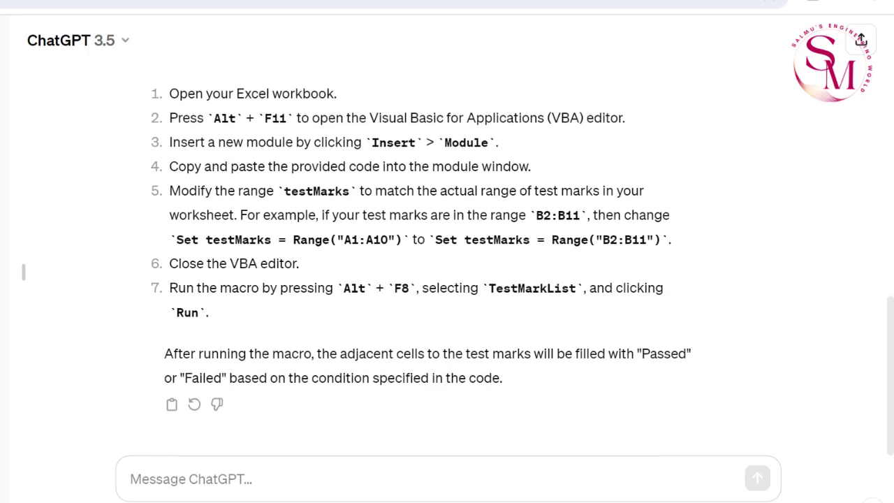
pyautogui.scroll(10, 447, 265)
pyautogui.scroll(1, 448, 266)
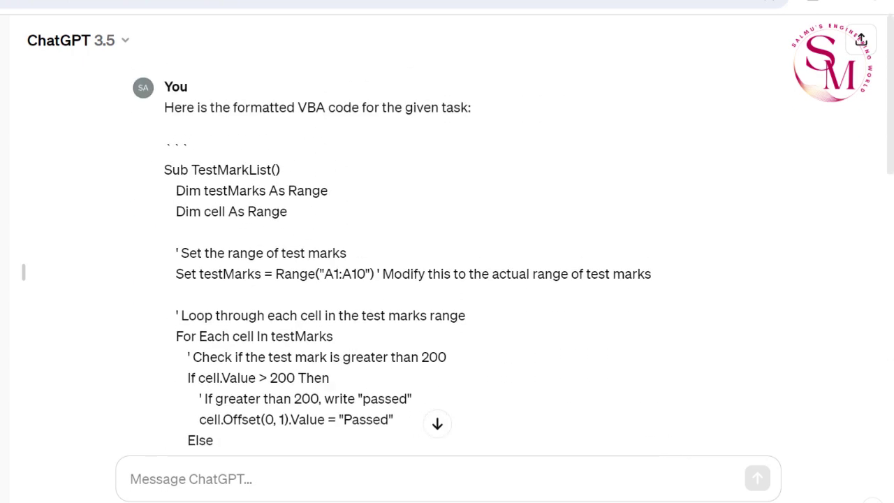
pyautogui.scroll(-10, 447, 266)
pyautogui.scroll(-2, 447, 265)
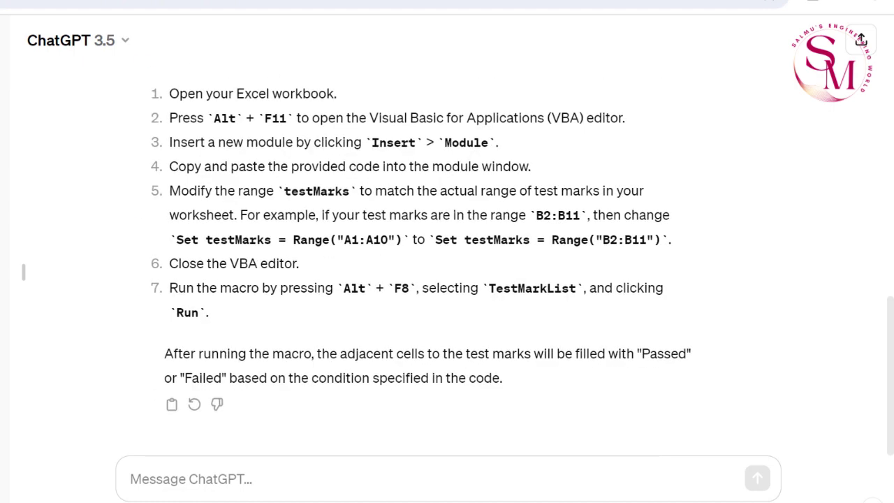
pyautogui.scroll(3, 447, 265)
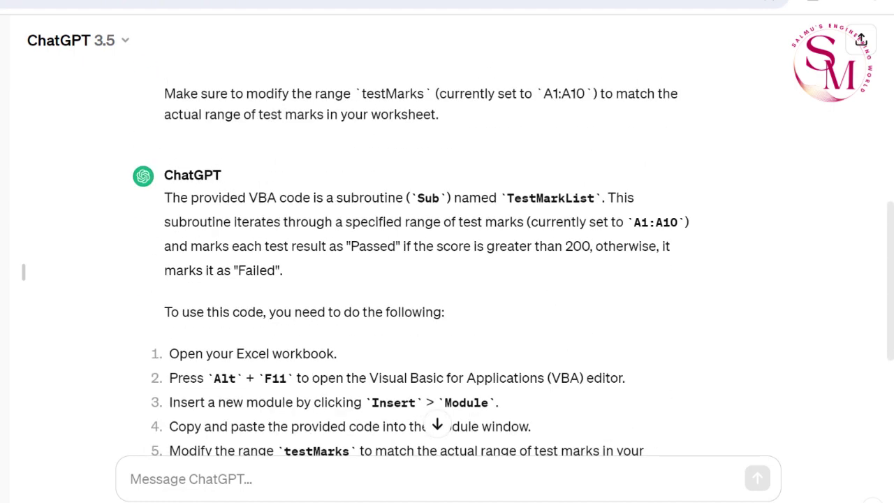
# Step: Send 'write a excel formula based on the above VBA CODE' and review the =IF(A1>200, "Passed", "Failed") reply
pyautogui.write('wri')
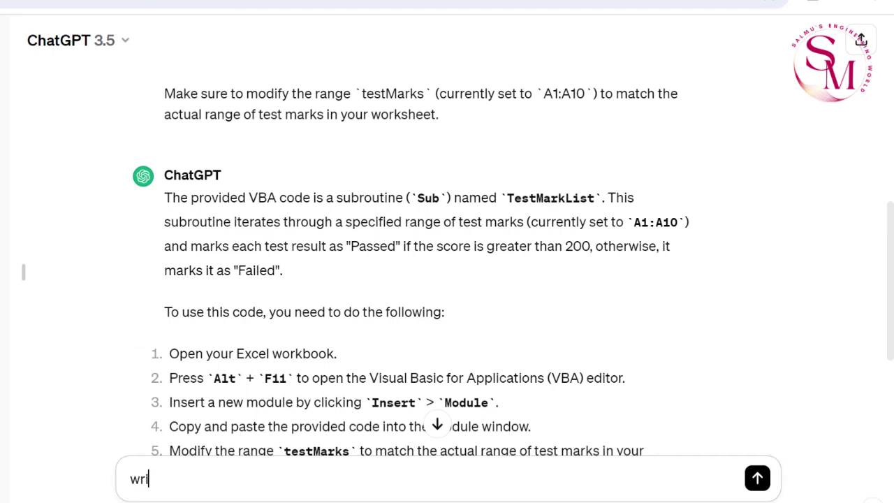
pyautogui.write('te a excel ')
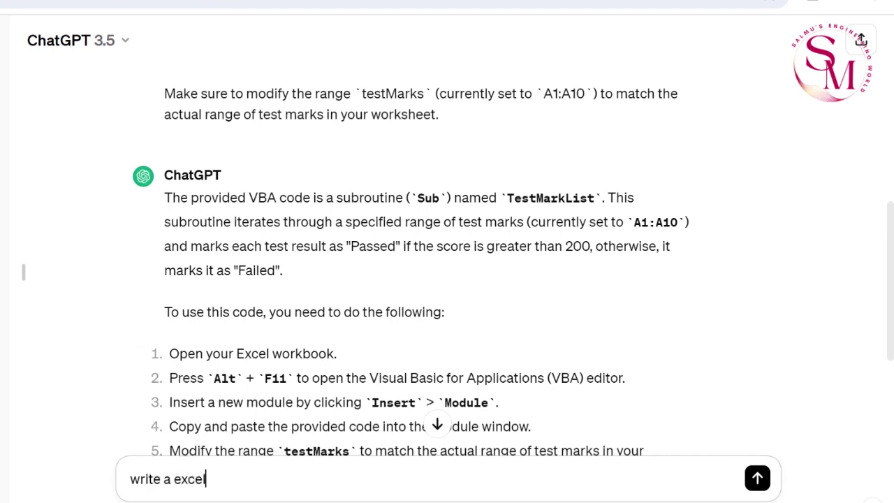
pyautogui.write('formula')
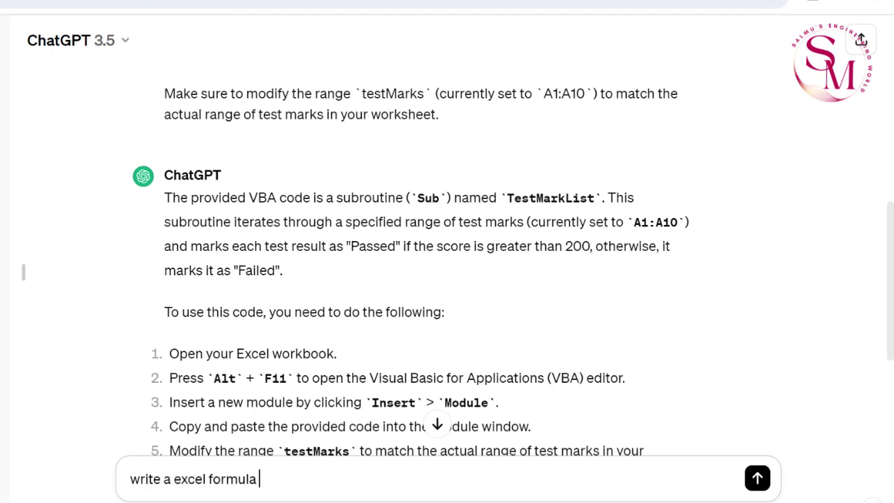
pyautogui.write(' based on t')
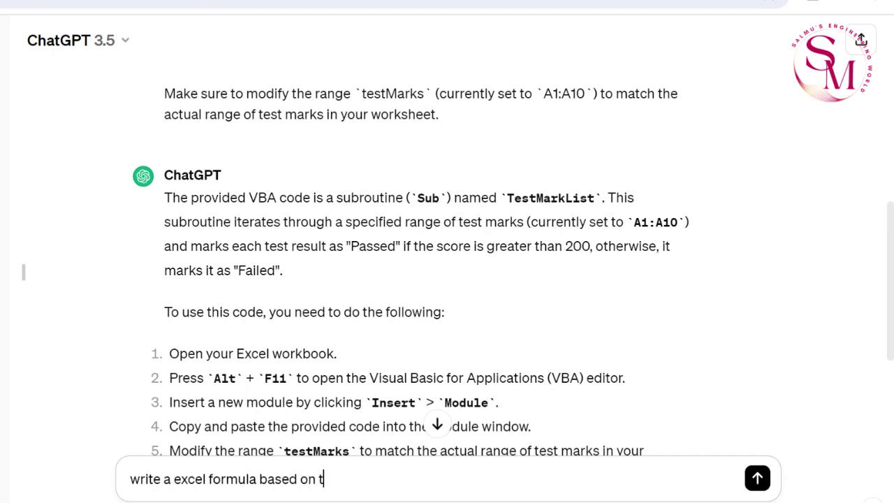
pyautogui.write('he above v')
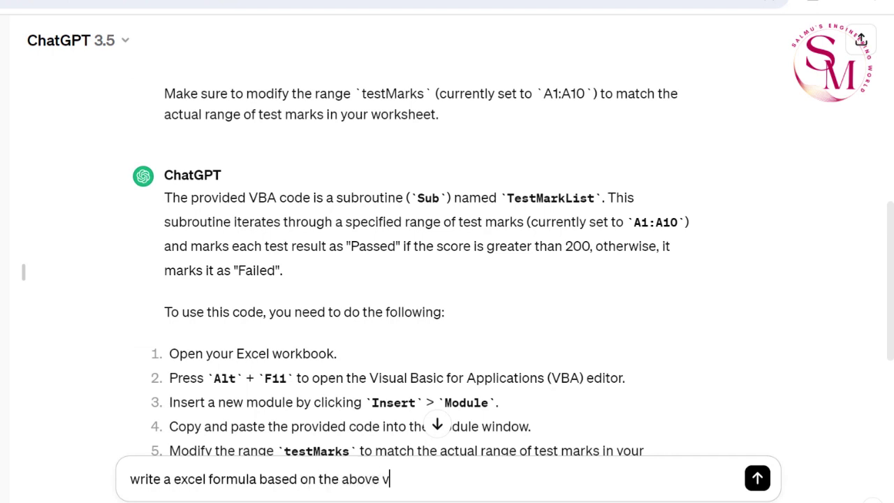
pyautogui.press('BackSpace')
pyautogui.write('v')
pyautogui.press('BackSpace')
pyautogui.write('V')
pyautogui.write('BA CODE')
pyautogui.press('Return')
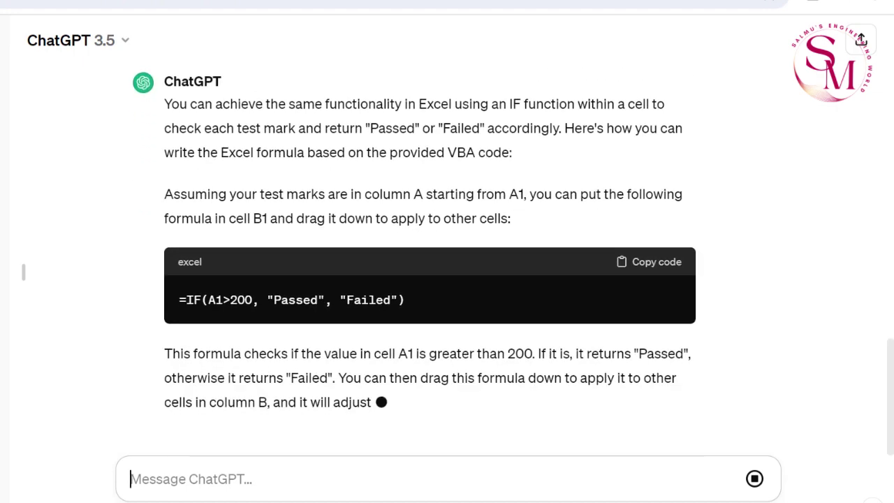
pyautogui.scroll(4, 430, 266)
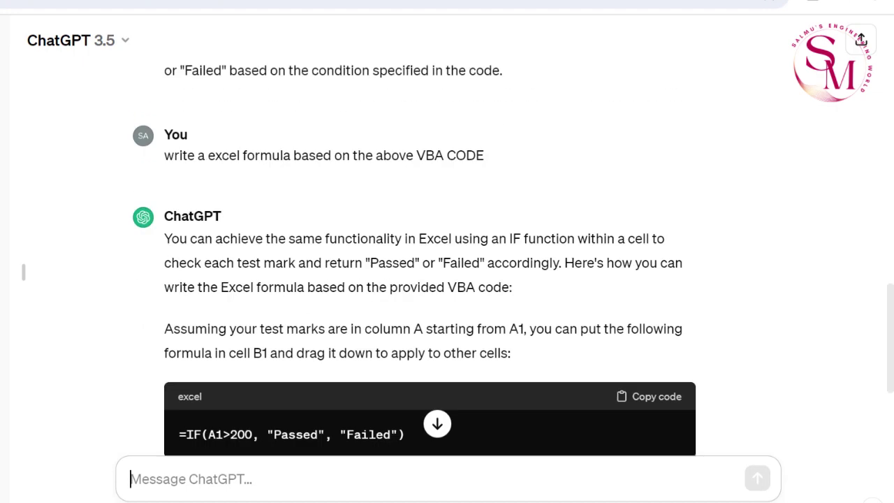
pyautogui.scroll(-3, 429, 265)
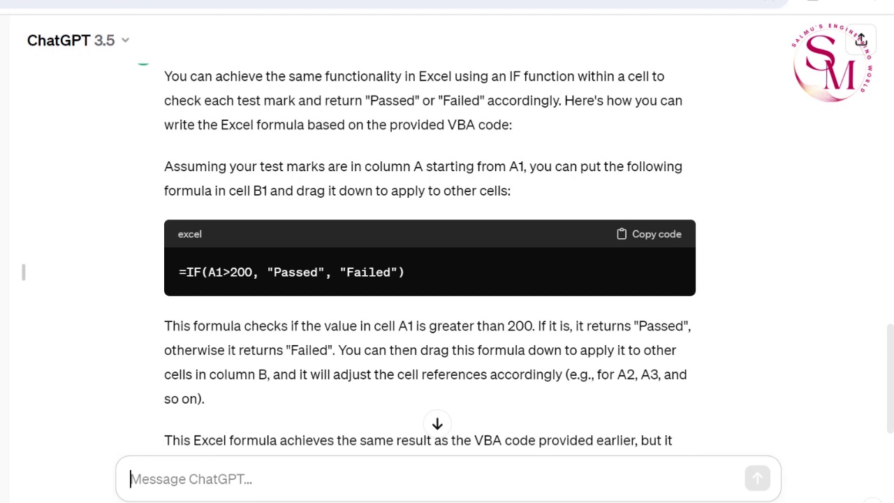
pyautogui.scroll(-2, 430, 265)
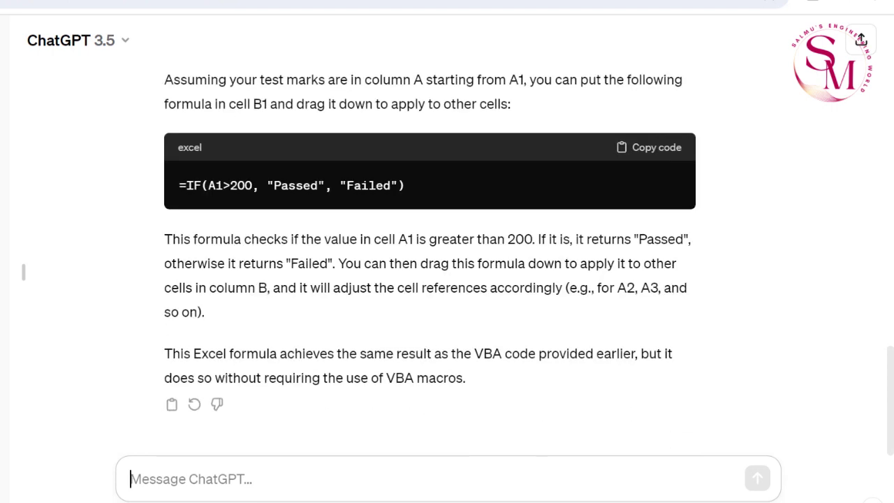
# Step: Send 'write a complicated excel formula to add the cell A1 to A5' to ChatGPT
pyautogui.write('W')
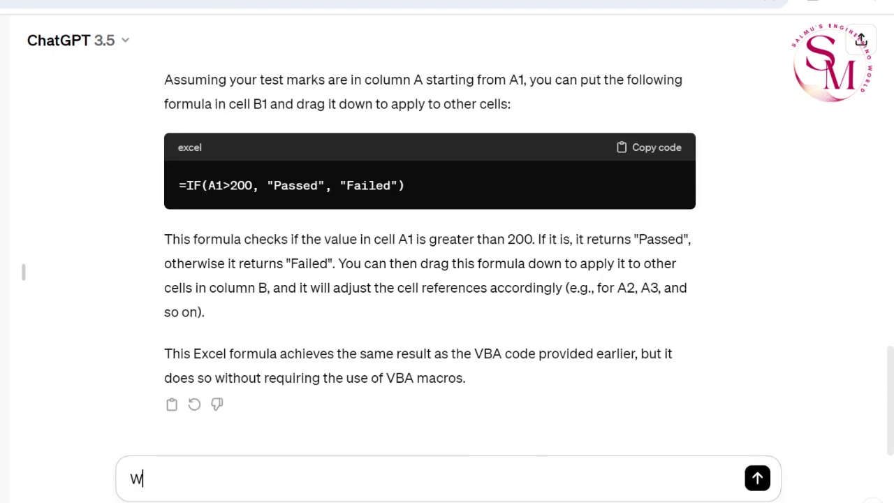
pyautogui.write('RITE')
pyautogui.press('BackSpace')
pyautogui.press('BackSpace')
pyautogui.press('BackSpace')
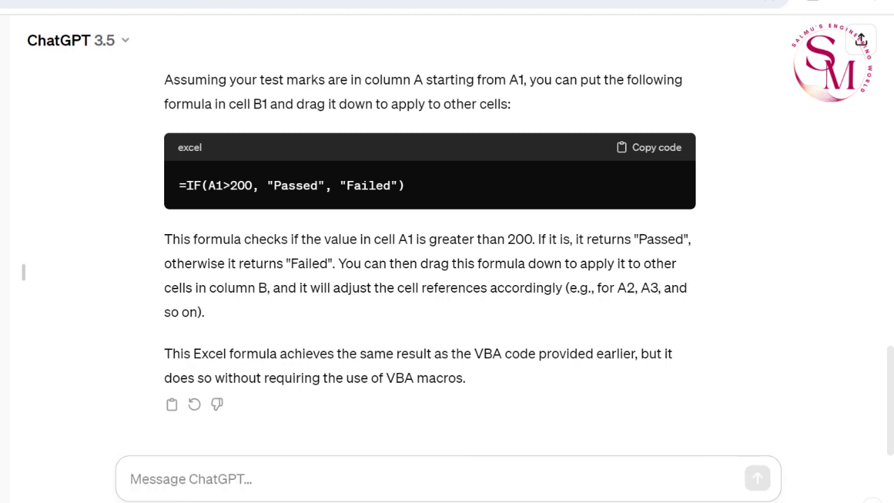
pyautogui.write('write')
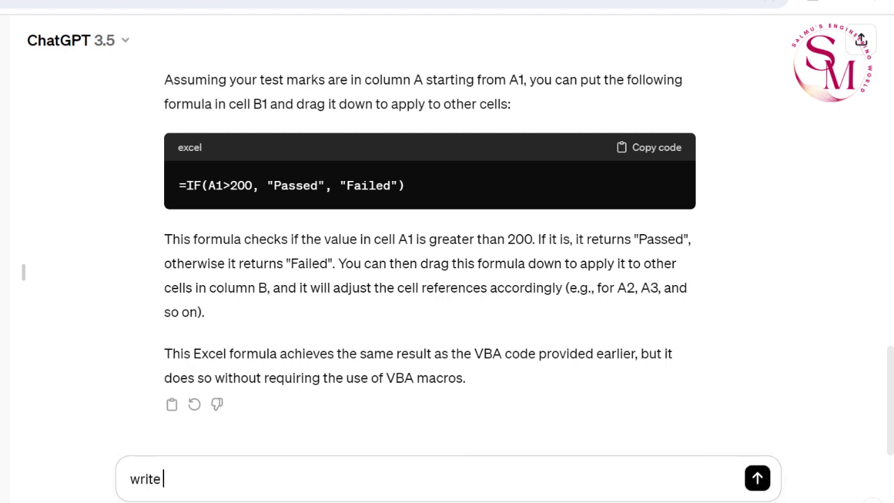
pyautogui.write(' a complicat')
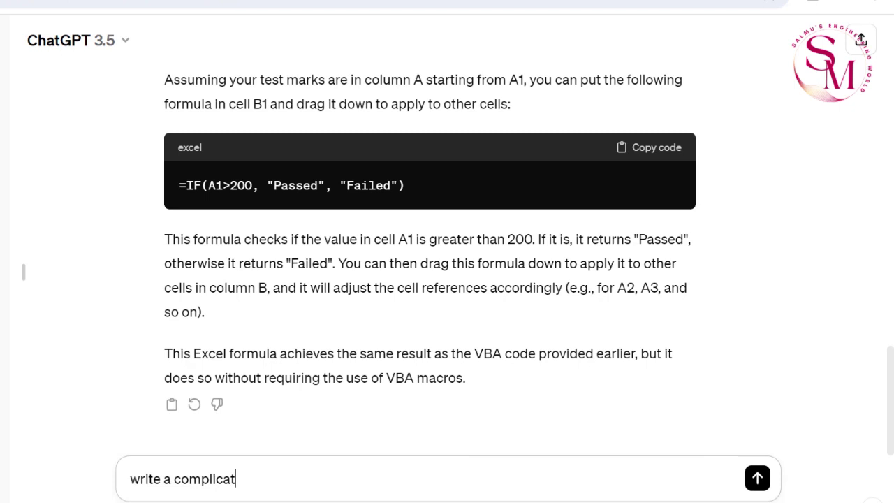
pyautogui.write('ed excel for')
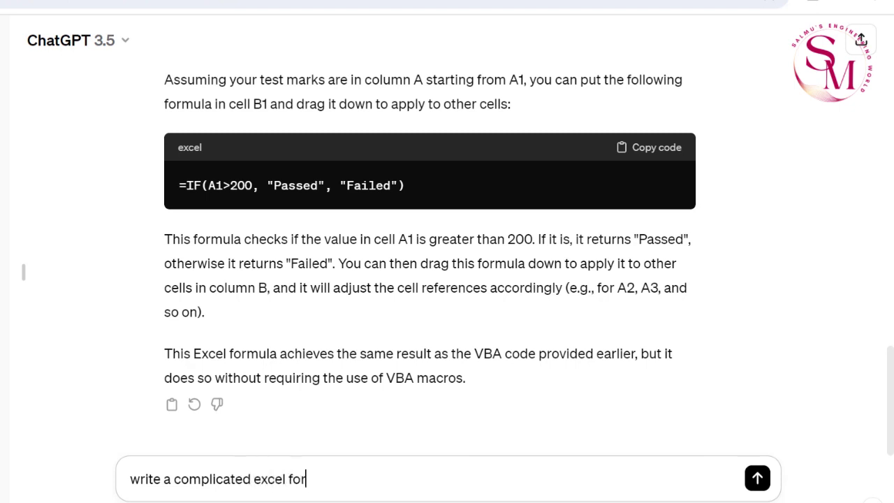
pyautogui.write('mula r')
pyautogui.press('BackSpace')
pyautogui.write('to')
pyautogui.write(' add')
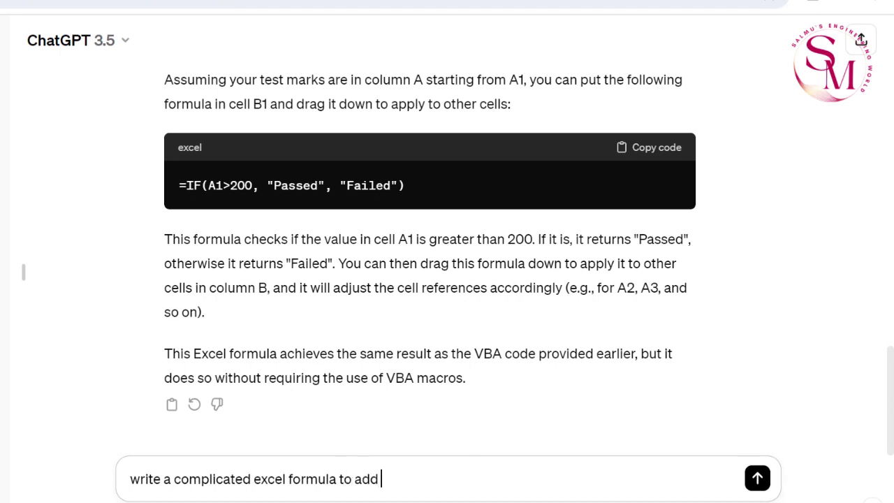
pyautogui.write(' the cell')
pyautogui.write(' A1 TO')
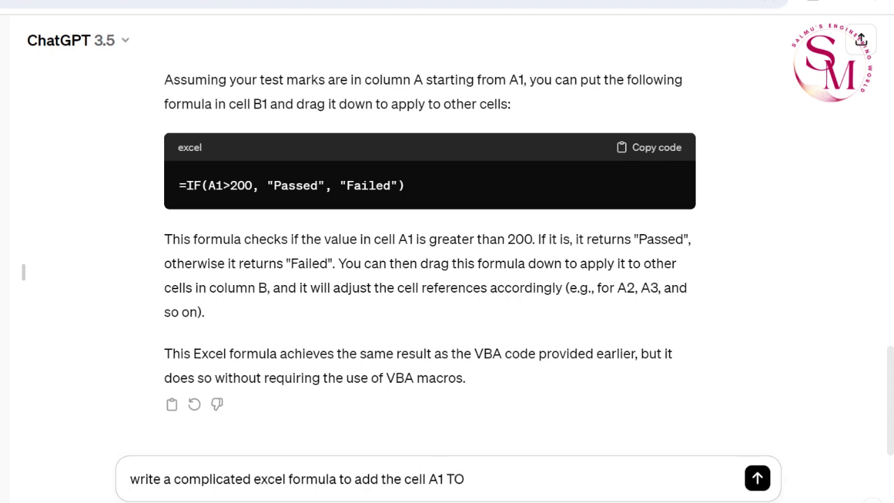
pyautogui.press('BackSpace')
pyautogui.press('BackSpace')
pyautogui.write('to ')
pyautogui.write('A5')
pyautogui.press('Return')
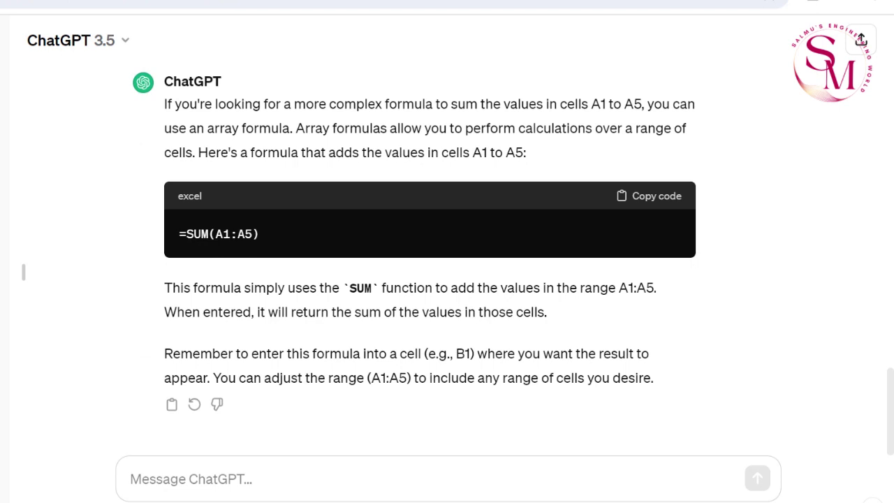
# Step: Ask for a simple Excel formula comparing cells H3 and F5, getting an Equal/Not Equal IF reply
pyautogui.write('WR')
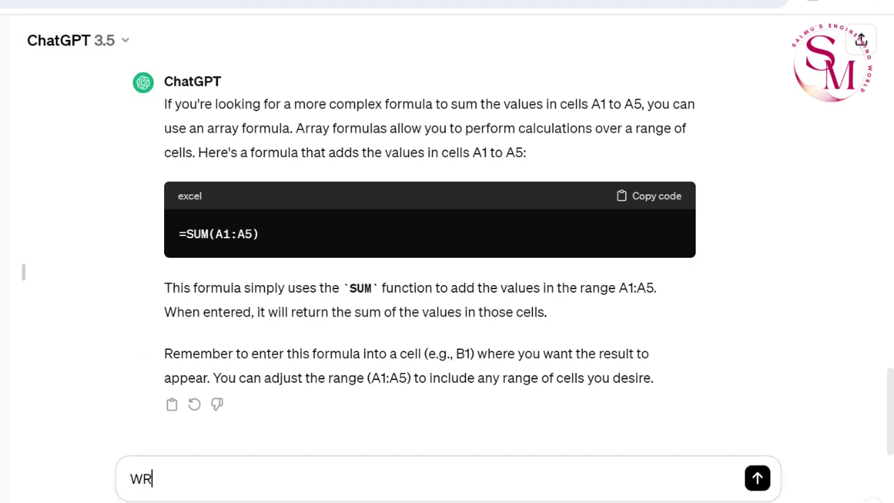
pyautogui.write('ITE A')
pyautogui.write('COM')
pyautogui.press('BackSpace')
pyautogui.press('BackSpace')
pyautogui.press('BackSpace')
pyautogui.write('SIMPLE')
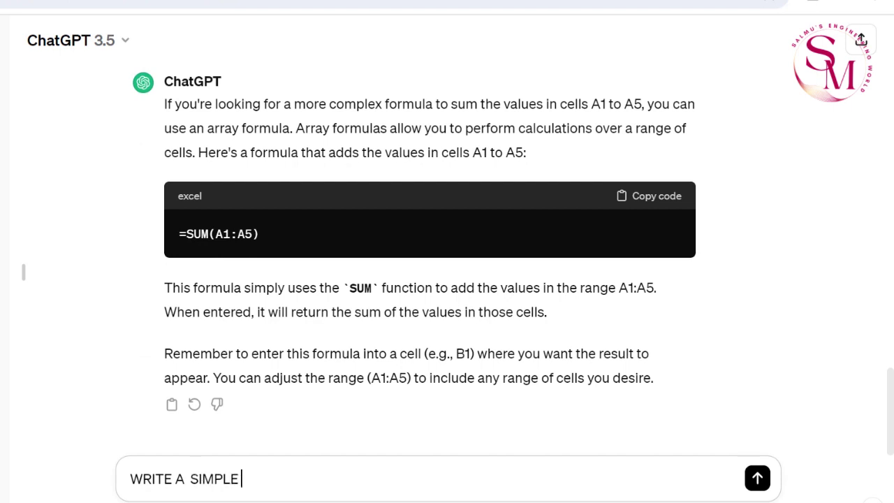
pyautogui.write('EXCEL FO')
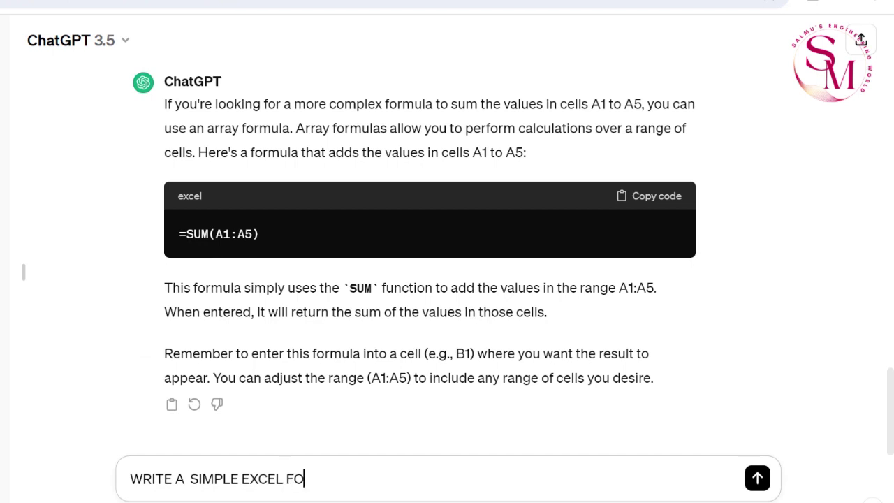
pyautogui.write('RMULA FOR ')
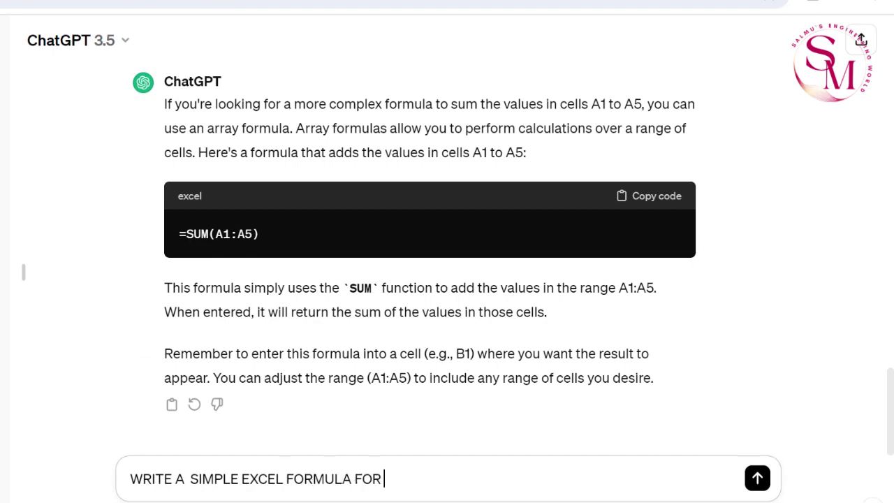
pyautogui.write('THGE')
pyautogui.press('BackSpace')
pyautogui.press('BackSpace')
pyautogui.write('E')
pyautogui.write(' COMPARI')
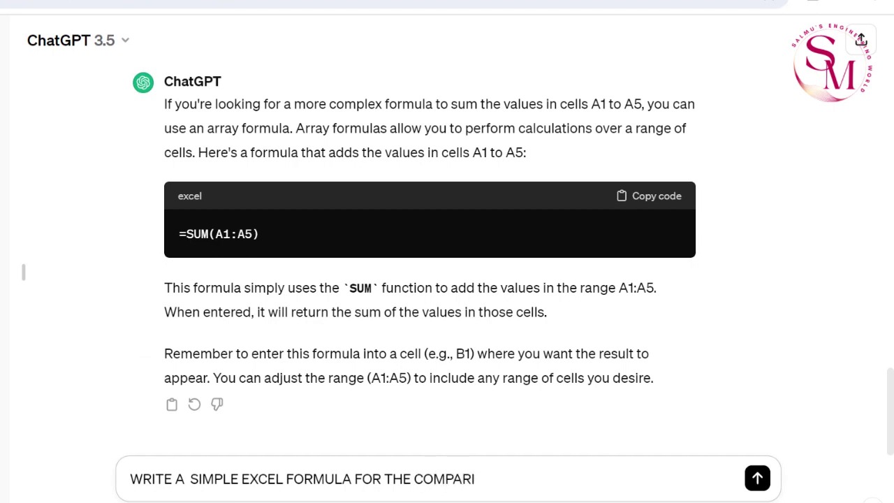
pyautogui.write('SON OF TW')
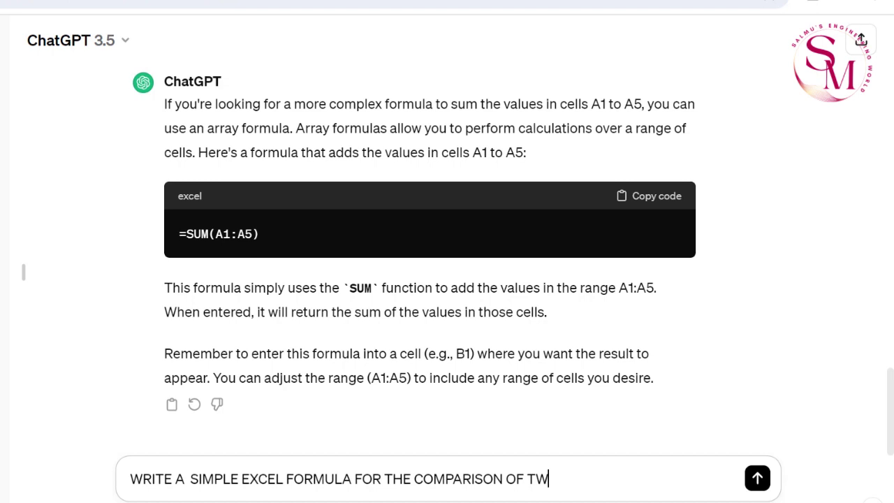
pyautogui.write('O CELLS')
pyautogui.write(' H3')
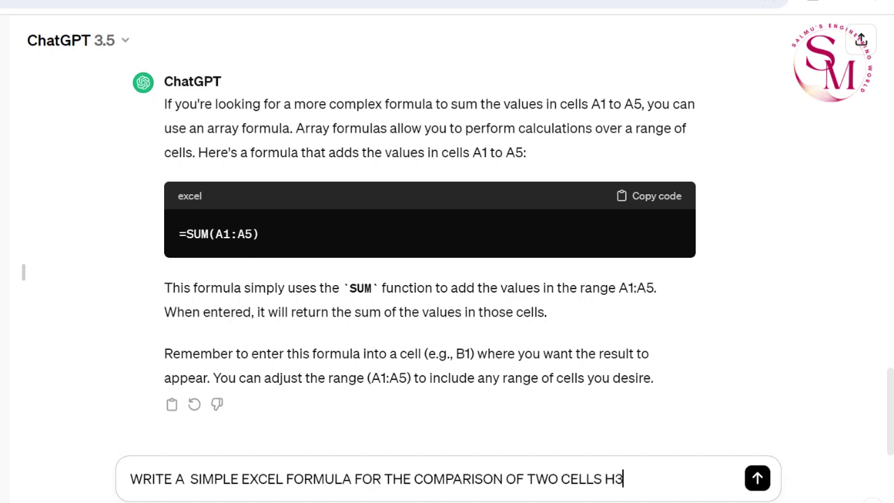
pyautogui.write(' TO M')
pyautogui.press('BackSpace')
pyautogui.write('F5')
pyautogui.press('Return')
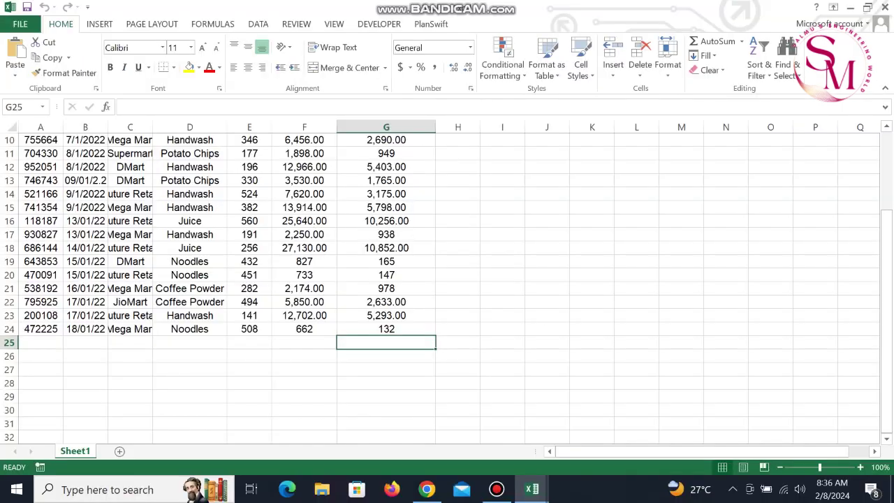
# Step: Enter =SUM(G2:G24) in G25, totalling the Cost column to 87,308.00
pyautogui.write('=SUM')
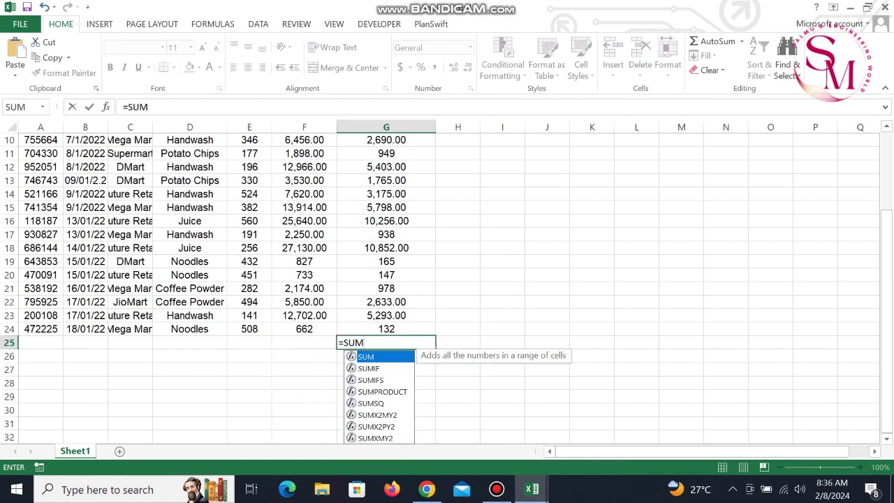
pyautogui.write('(')
pyautogui.scroll(2, 447, 287)
pyautogui.scroll(1, 447, 286)
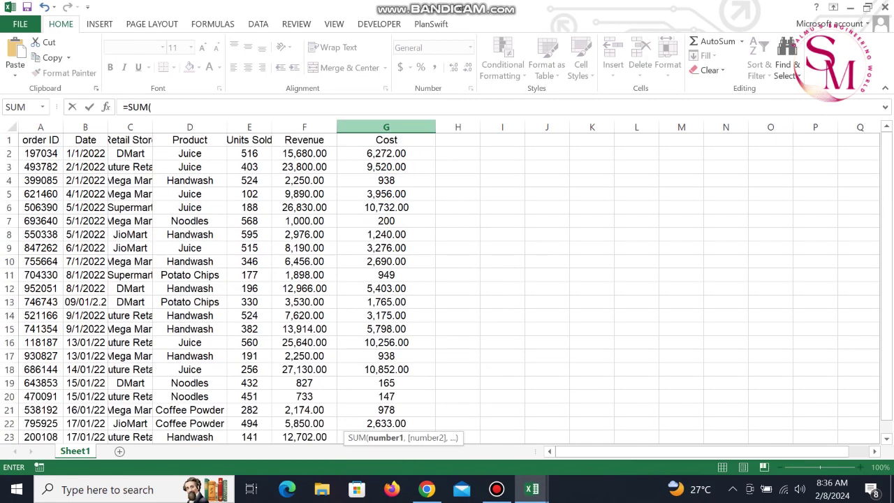
pyautogui.click(386, 153)
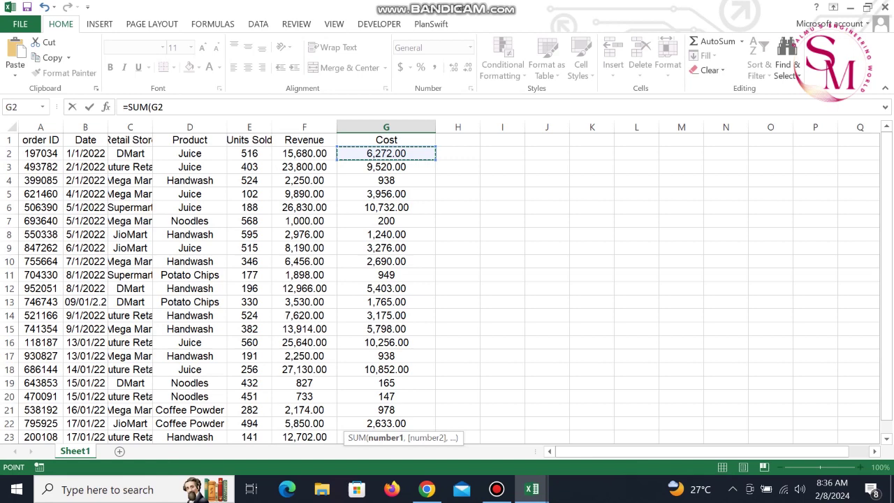
pyautogui.moveTo(387, 153); pyautogui.dragTo(386, 356)
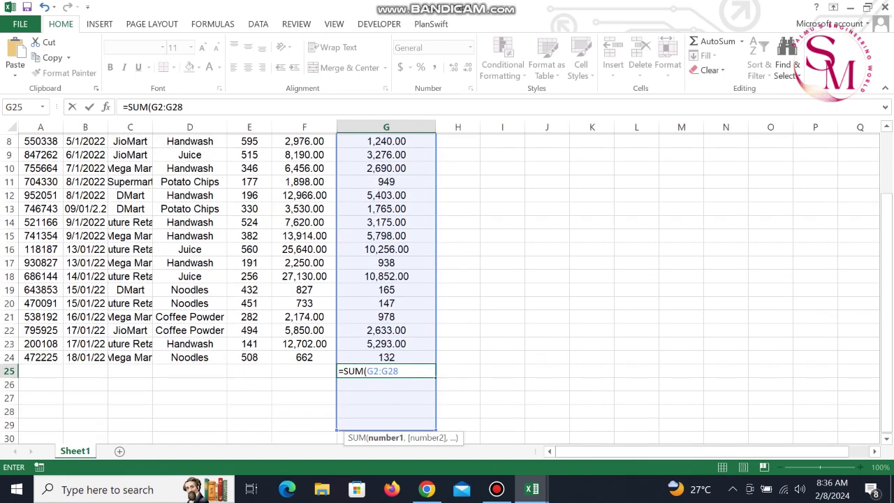
pyautogui.hotkey('ctrl', 'Return')
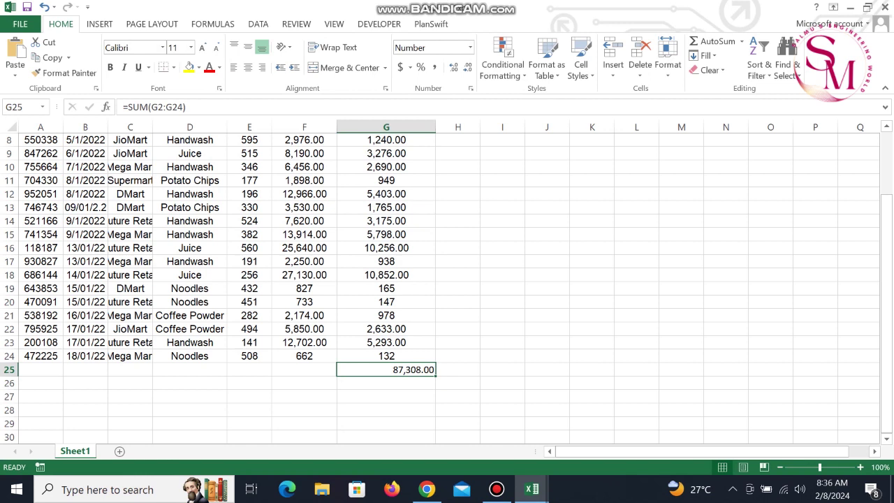
# Step: Clear the trial total from G25 and return to the ChatGPT conversation
pyautogui.press('Delete')
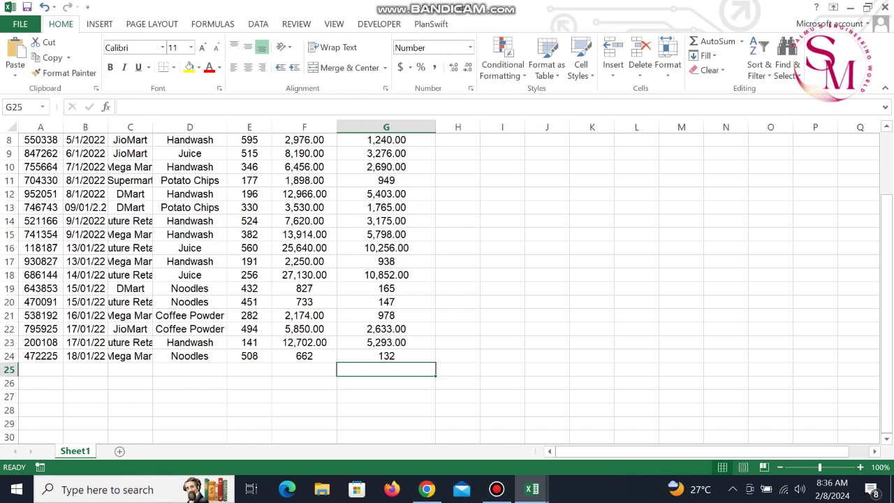
pyautogui.scroll(3, 447, 279)
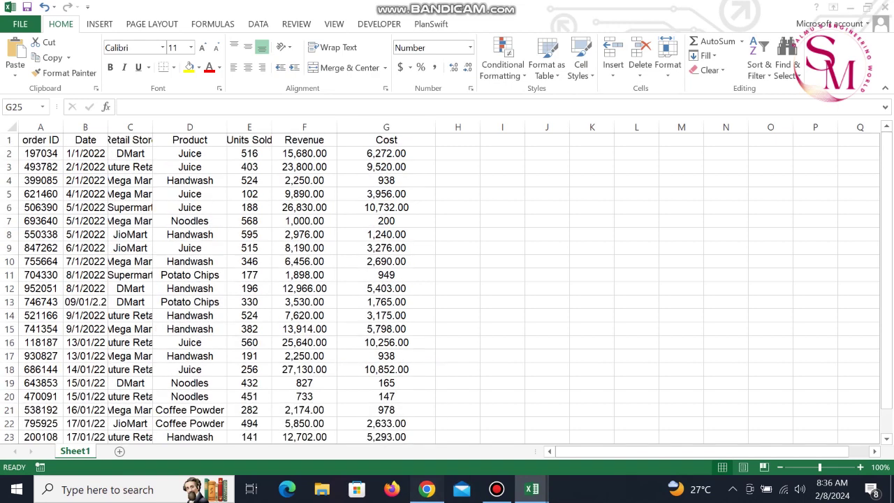
pyautogui.click(427, 489)
pyautogui.scroll(5, 447, 265)
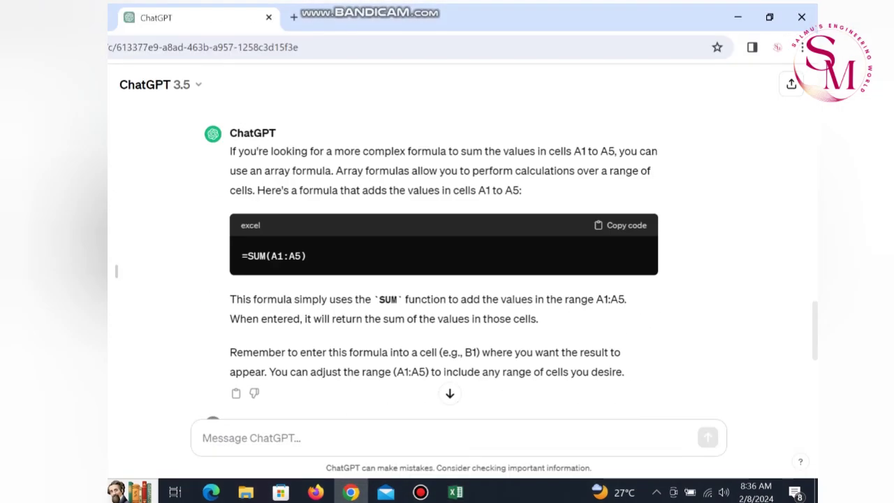
# Step: Copy the =SUM(A1:A5) formula from ChatGPT's earlier reply
pyautogui.click(621, 225)
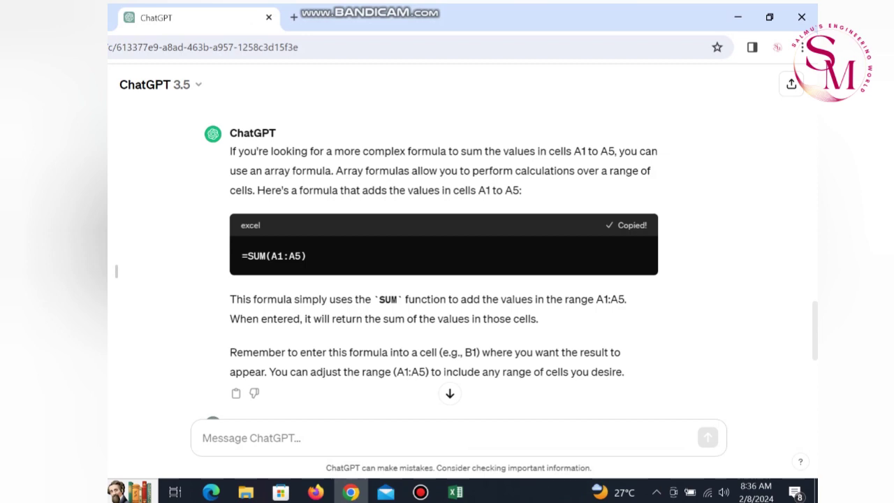
pyautogui.scroll(3, 447, 279)
pyautogui.scroll(-2, 447, 280)
pyautogui.scroll(1, 447, 280)
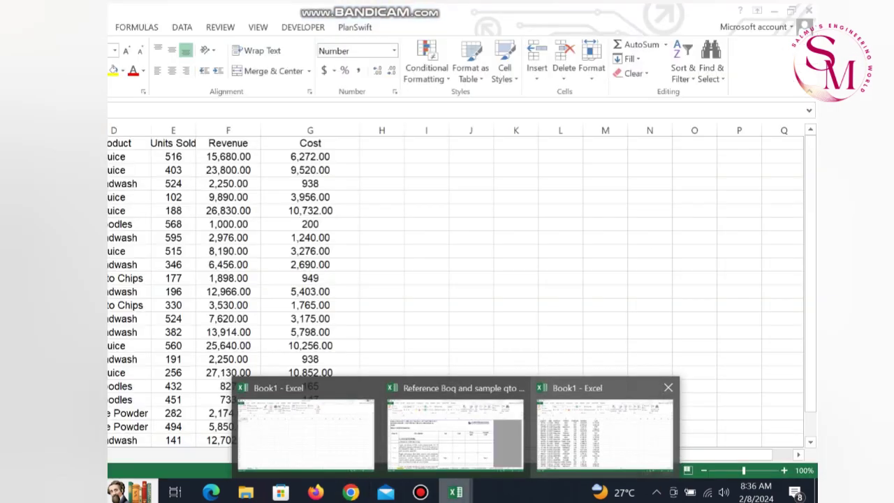
# Step: In Excel, confirm the Cost values run from G2 down to G24, then go back to ChatGPT
pyautogui.click(632, 419)
pyautogui.click(387, 153)
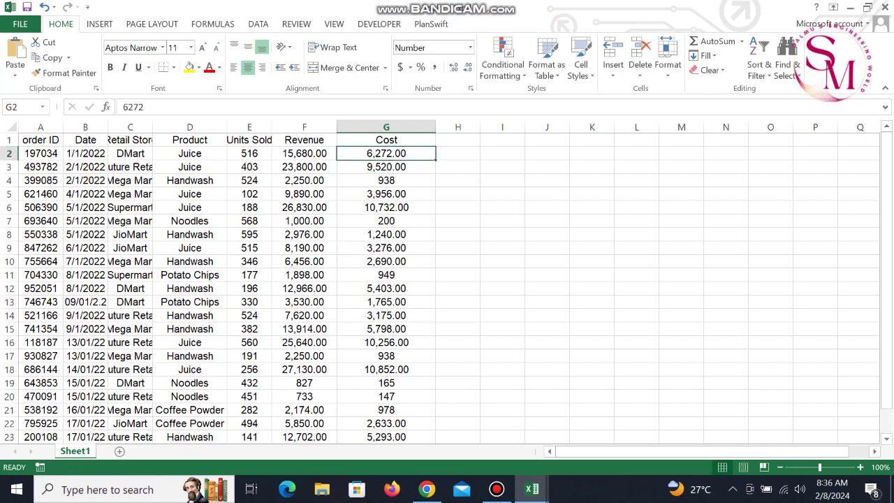
pyautogui.scroll(-2, 447, 279)
pyautogui.scroll(-2, 447, 279)
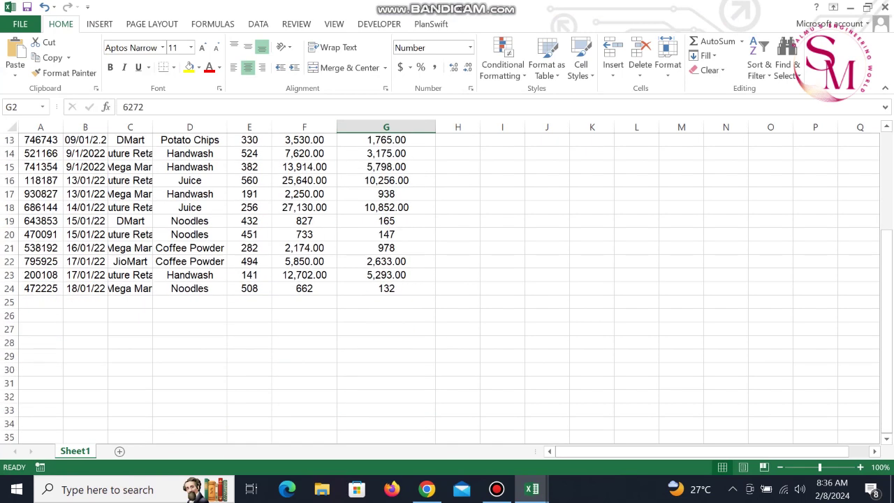
pyautogui.hotkey('ctrl', 'Down')
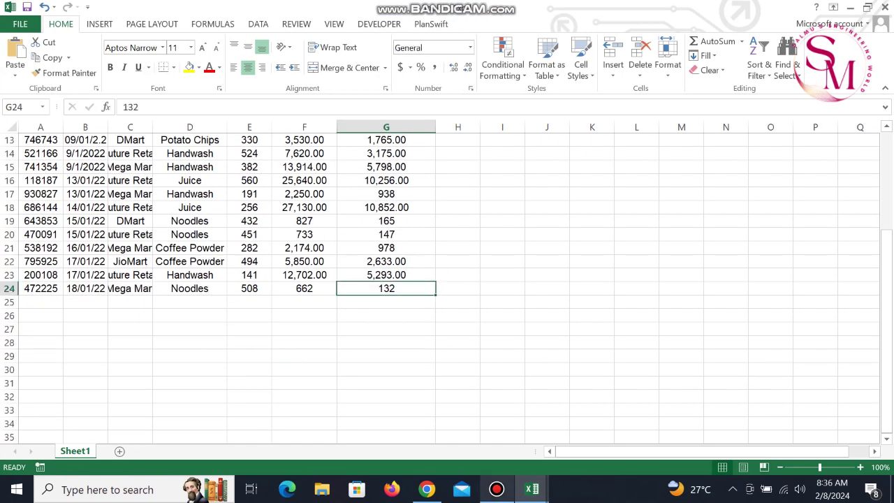
pyautogui.click(496, 489)
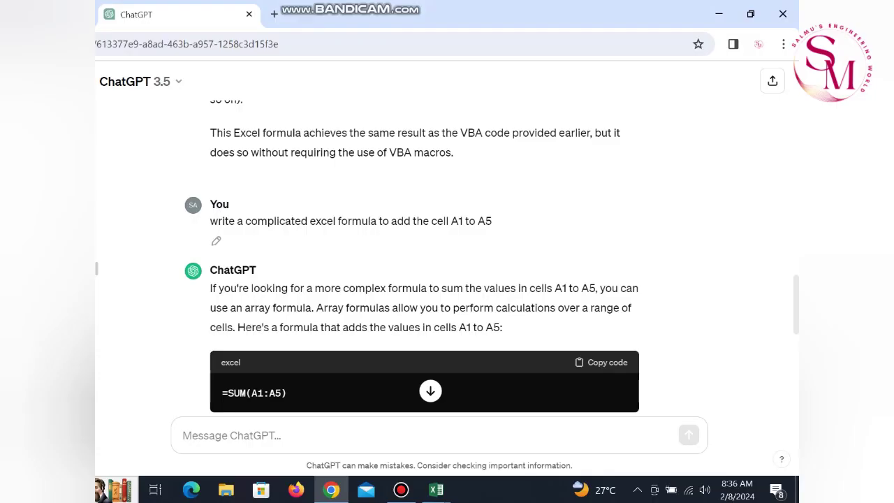
# Step: Edit the earlier A1-to-A5 prompt to use G2 and G24 and resubmit it
pyautogui.click(213, 241)
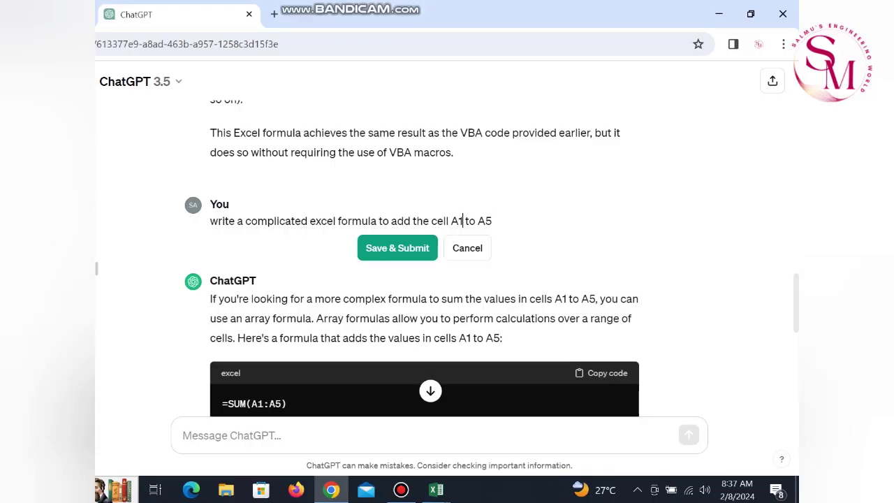
pyautogui.press('BackSpace')
pyautogui.press('BackSpace')
pyautogui.write('G2')
pyautogui.press('BackSpace')
pyautogui.press('BackSpace')
pyautogui.write('G24')
pyautogui.click(397, 248)
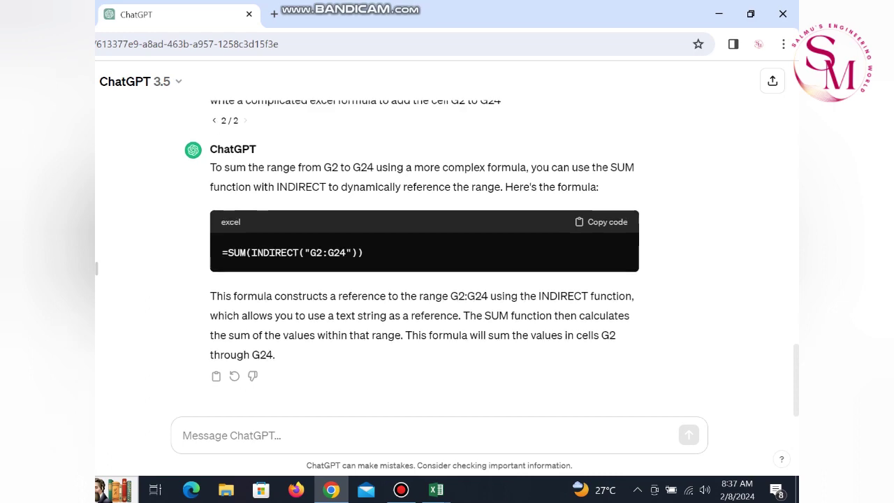
pyautogui.scroll(1, 425, 279)
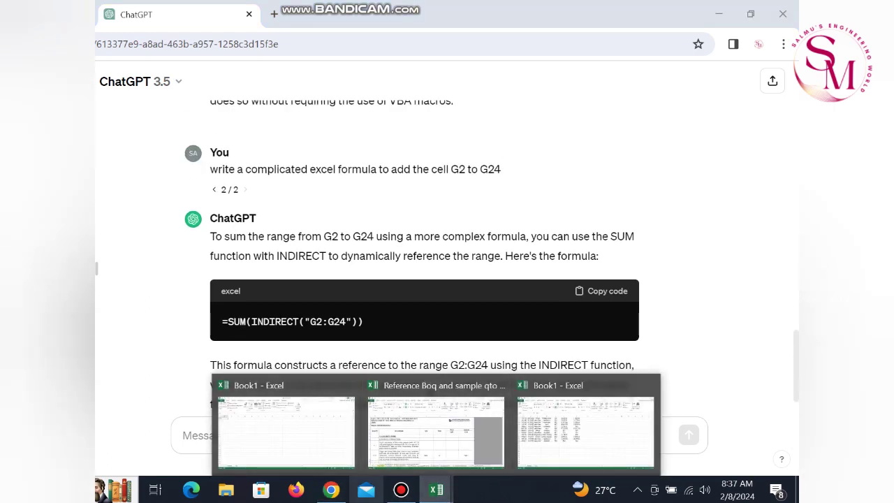
# Step: Paste =SUM(INDIRECT("G2:G24")) into Excel cell G25 and dismiss the paste options
pyautogui.click(401, 489)
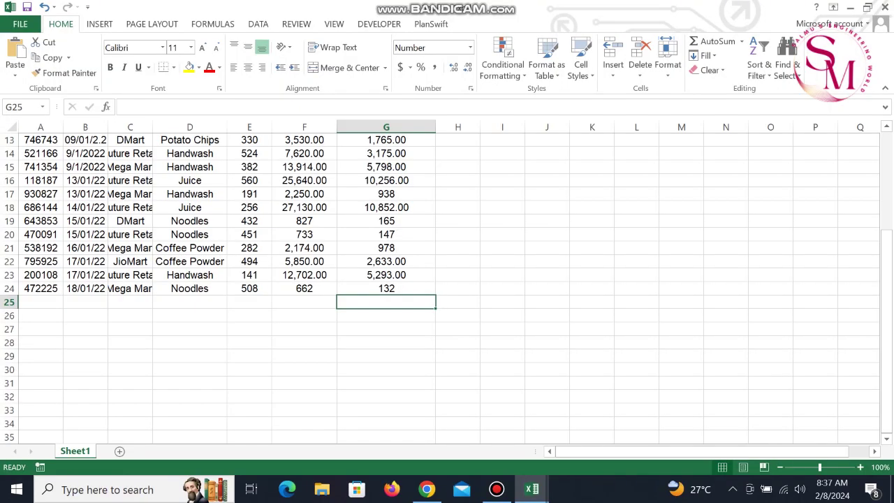
pyautogui.hotkey('ctrl', 'v')
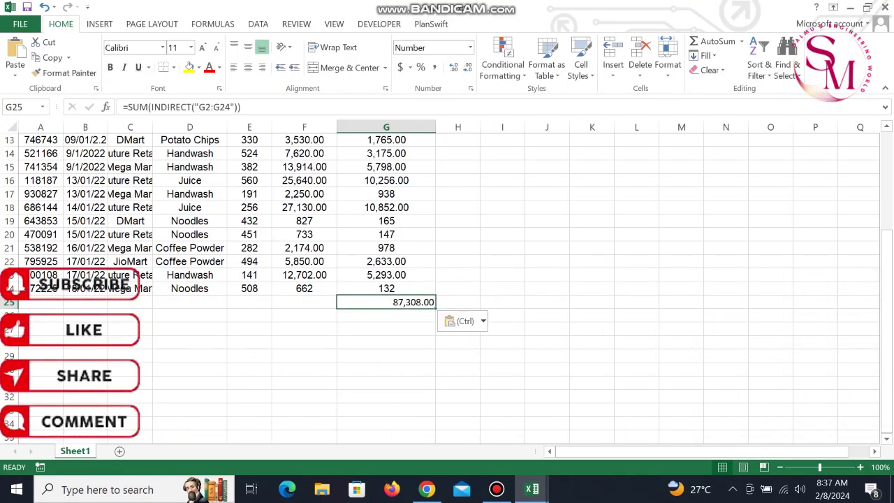
pyautogui.press('Down')
pyautogui.press('Up')
pyautogui.press('Escape')
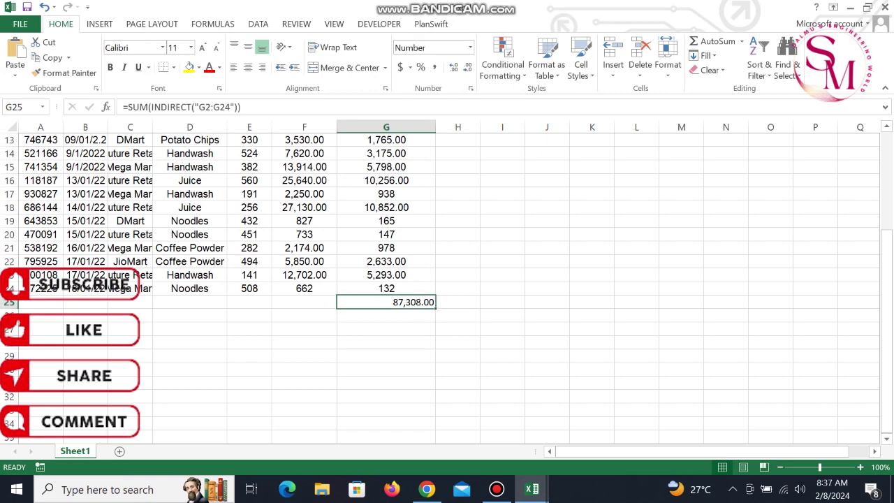
# Step: Look over the Cost column around the new 87,308.00 total in G25
pyautogui.press('Up')
pyautogui.press('Right')
pyautogui.scroll(3, 447, 279)
pyautogui.scroll(1, 447, 280)
pyautogui.scroll(-5, 447, 286)
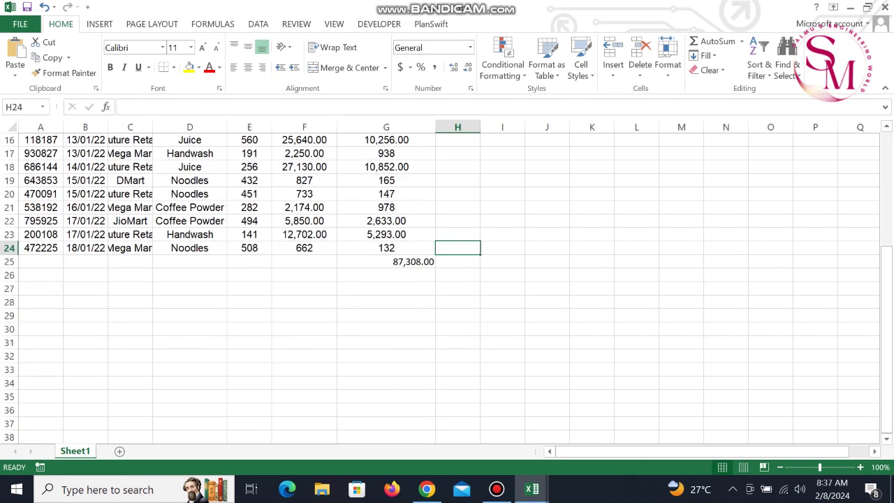
pyautogui.press('Left')
pyautogui.press('Down')
pyautogui.scroll(3, 447, 287)
pyautogui.scroll(-2, 448, 287)
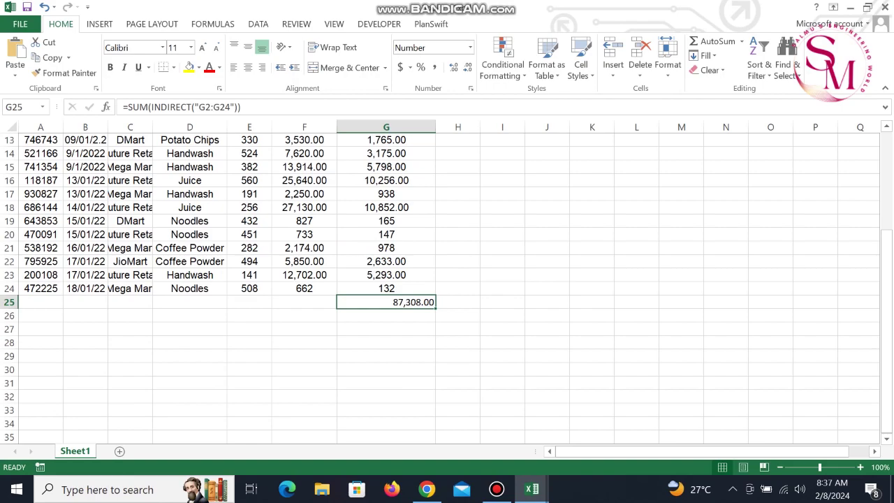
pyautogui.scroll(-1, 447, 279)
pyautogui.scroll(5, 447, 279)
pyautogui.scroll(-5, 447, 280)
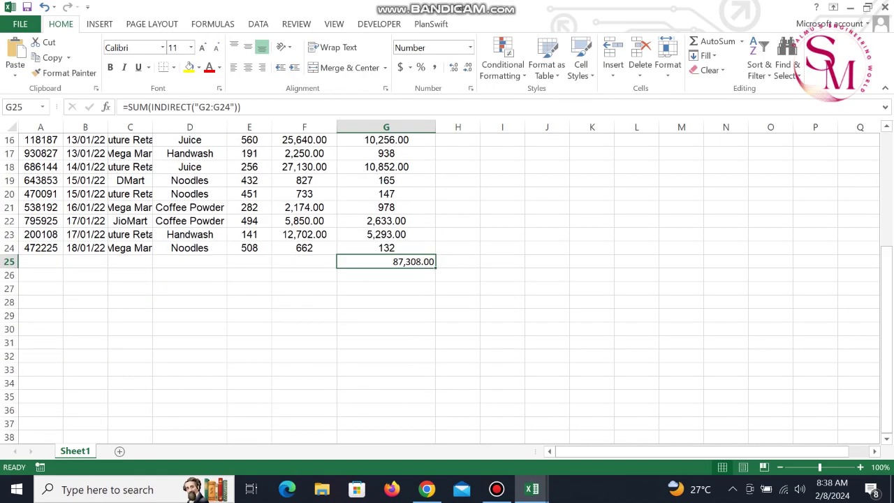